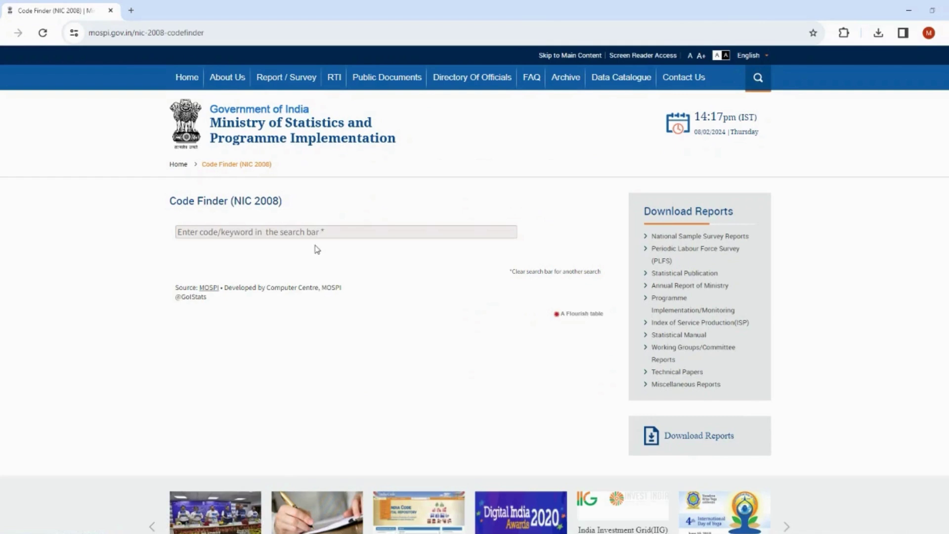
pyautogui.write('page=0&search=')
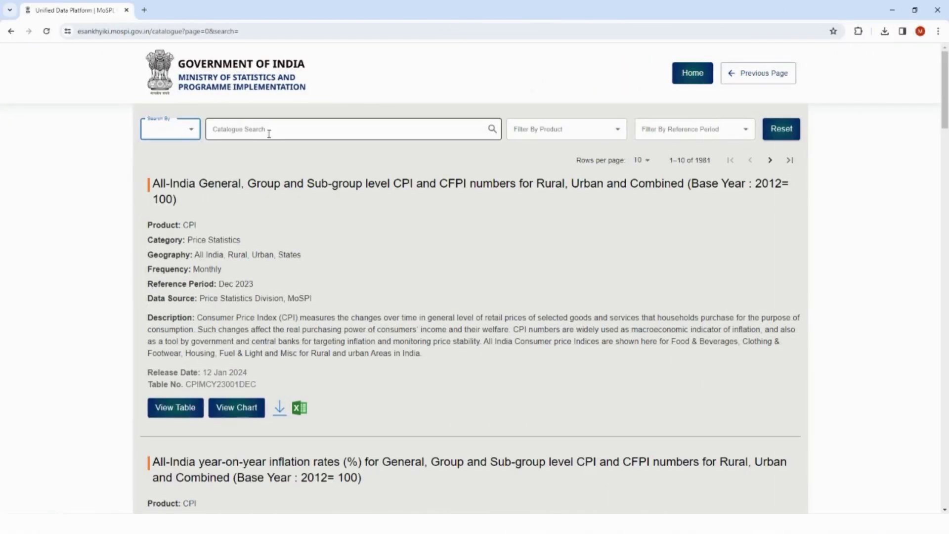
# Step: Filter the catalogue by the CPI product, narrowing it to 350 datasets
pyautogui.click(269, 133)
pyautogui.click(523, 132)
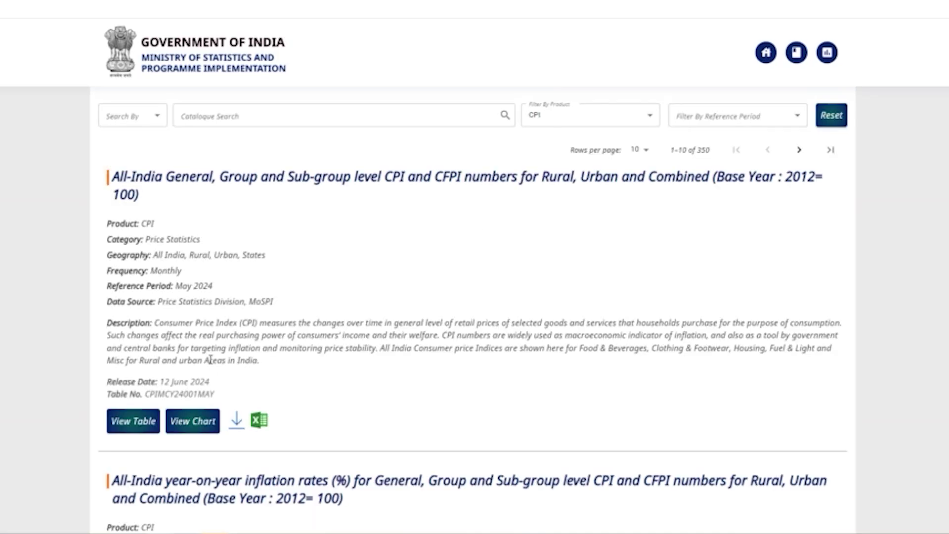
# Step: Open the rural sub-group charts for the All-India CPI and CFPI numbers dataset
pyautogui.click(193, 421)
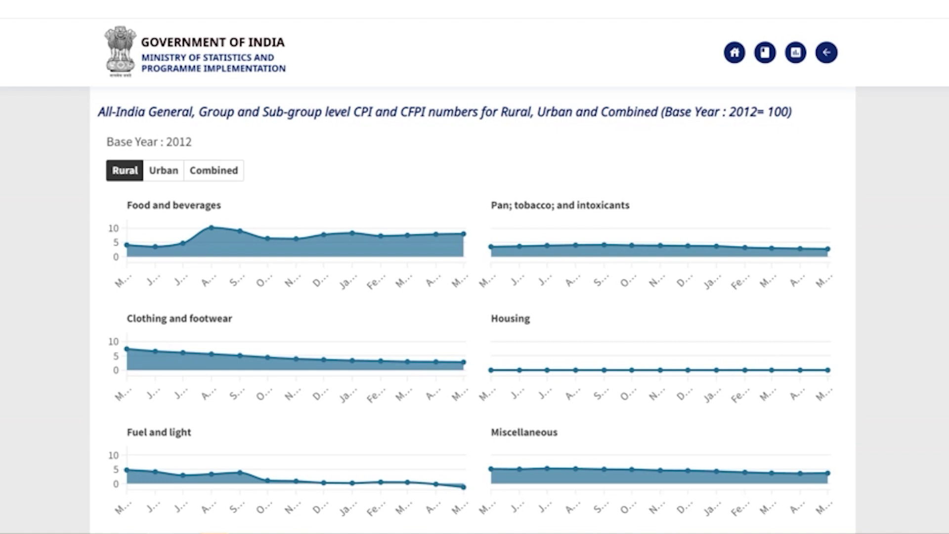